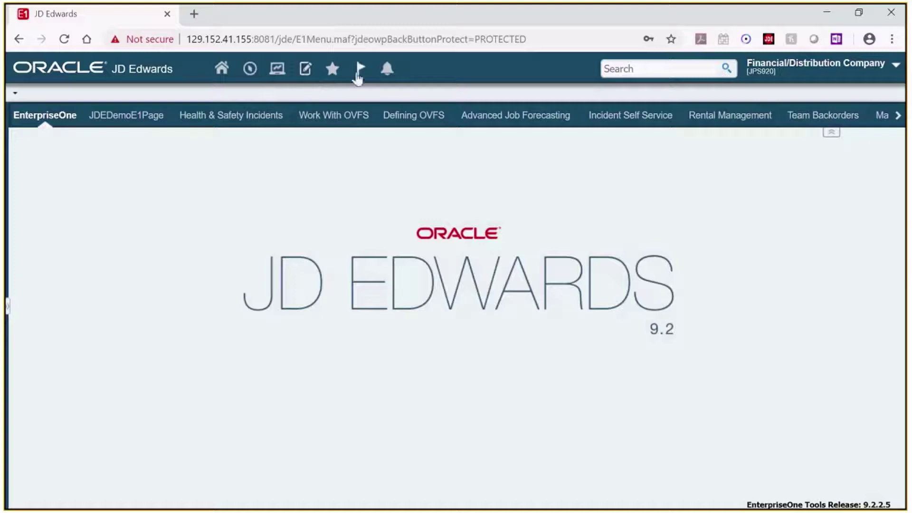
Open Customer Service Inquiry from the favorites and load the NMTEST personal form in the Personal Forms Manager.
left_click(331, 68)
left_click(383, 138)
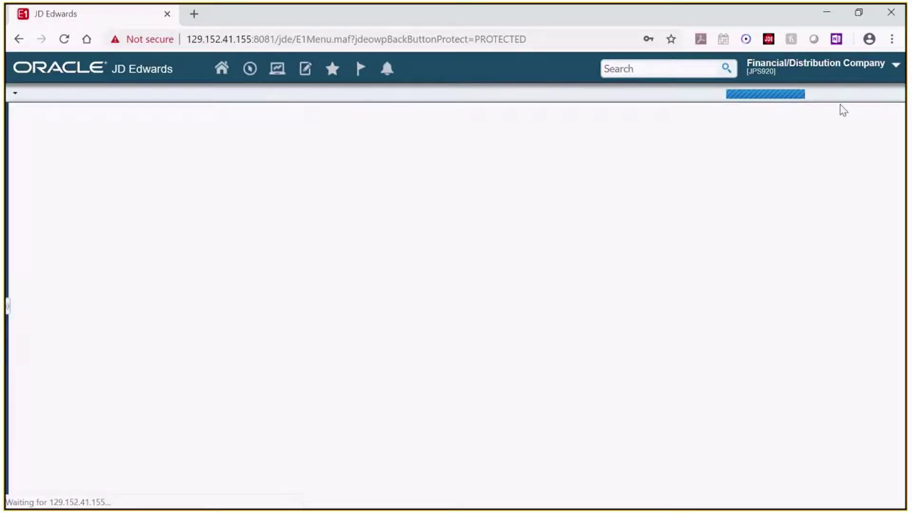
left_click(866, 113)
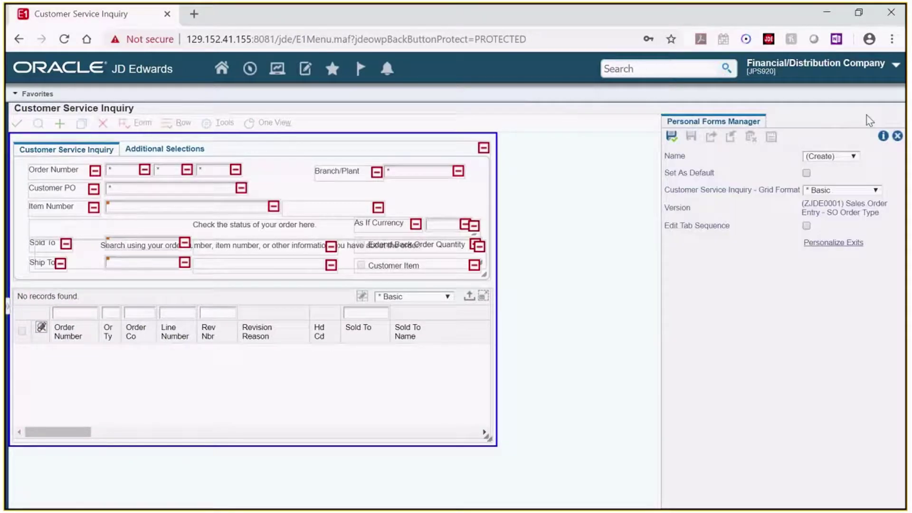
left_click(852, 157)
left_click(831, 187)
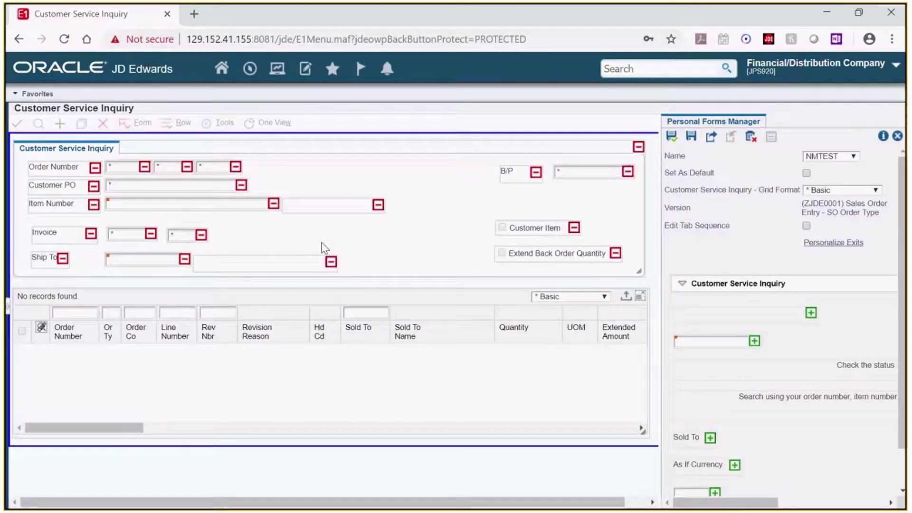
Remove Extend Back Order Quantity from the form, shift Customer Item slightly down and widen it, and save the layout.
left_click(616, 253)
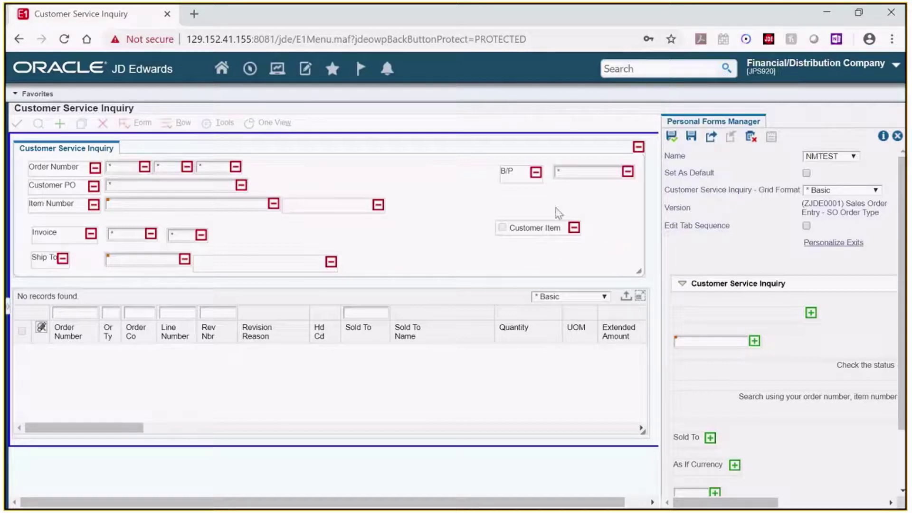
left_click_drag(555, 229, 562, 241)
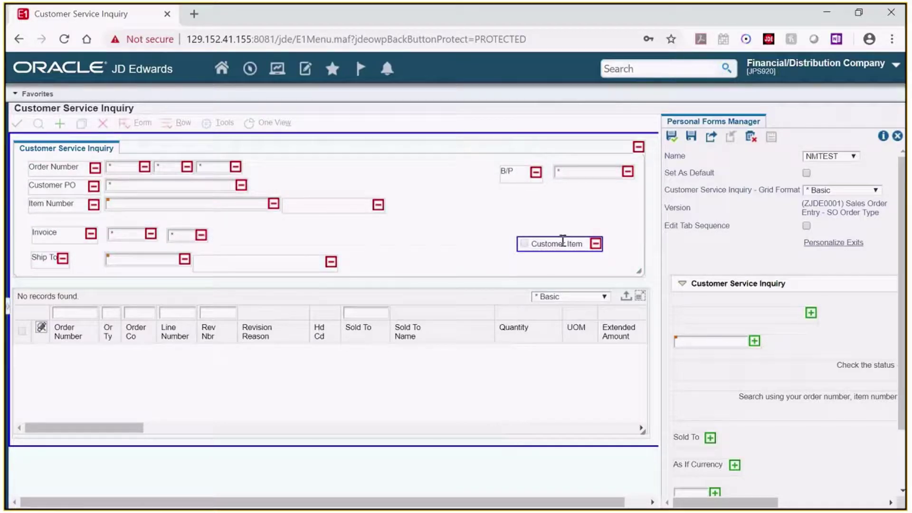
left_click_drag(515, 243, 494, 243)
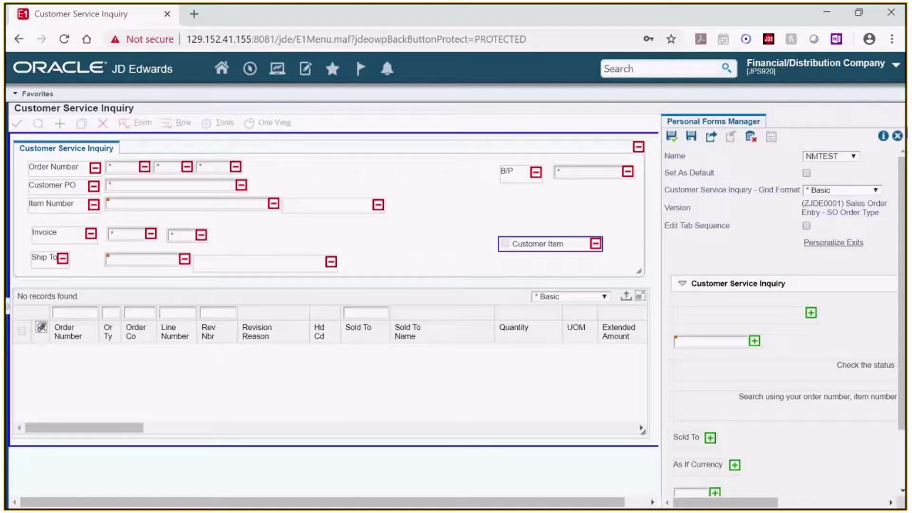
left_click(671, 138)
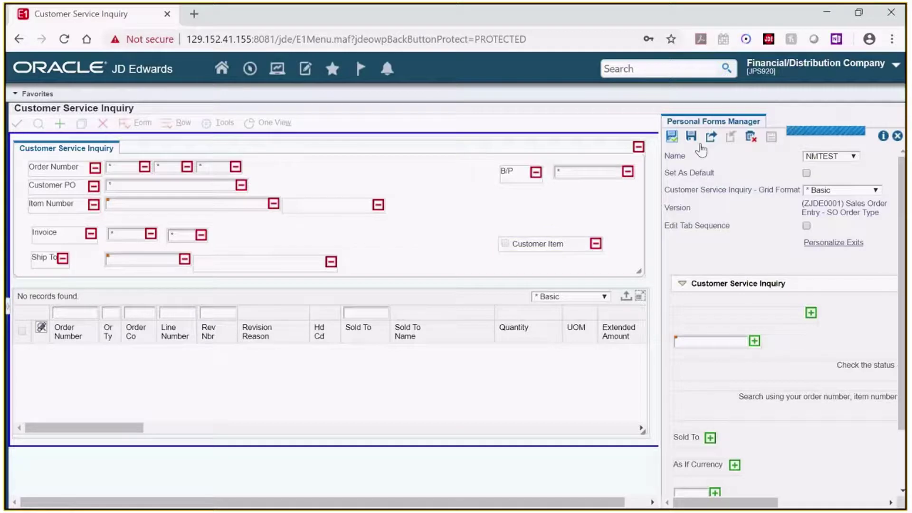
left_click(897, 137)
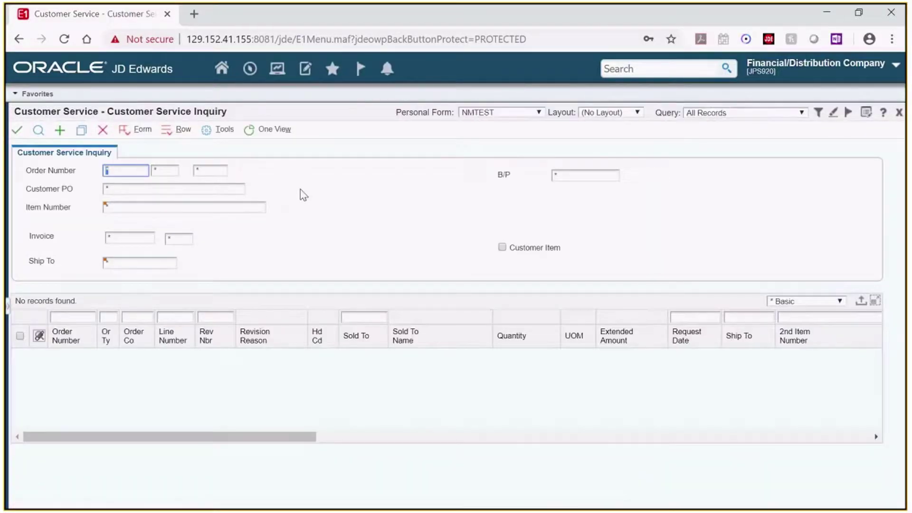
Review the form exits and the Customer and Order row exits offered on Customer Service Inquiry.
left_click(142, 129)
left_click(177, 130)
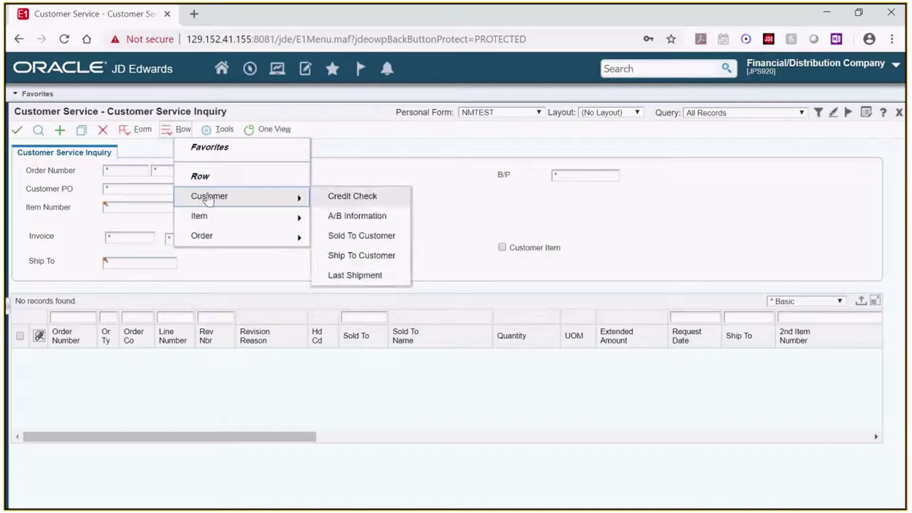
mouse_move(202, 241)
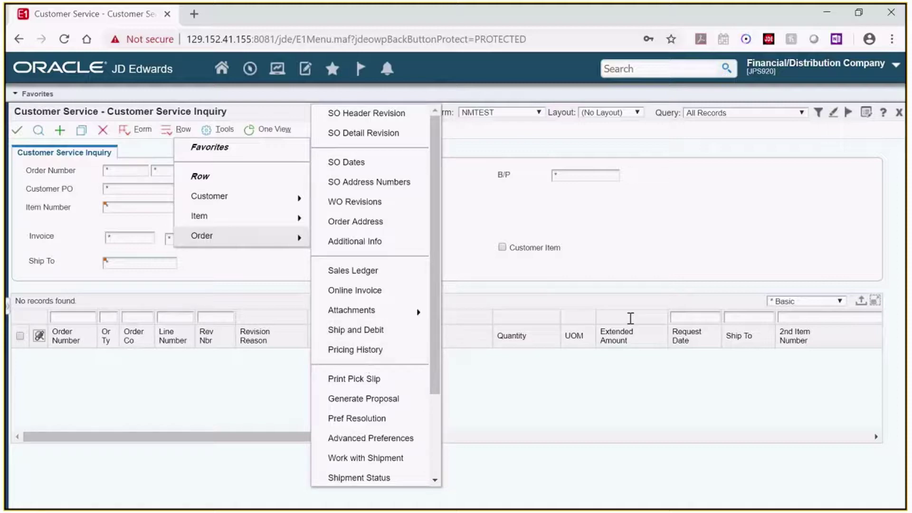
Open exit personalization for NMTEST and hide the form exits Rebate History, Regional Info and SO Header Browse.
left_click(866, 114)
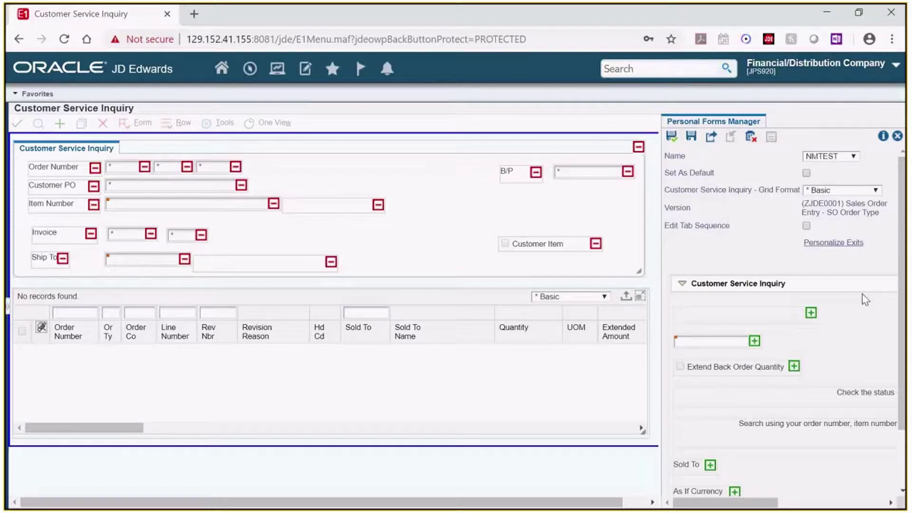
left_click(836, 242)
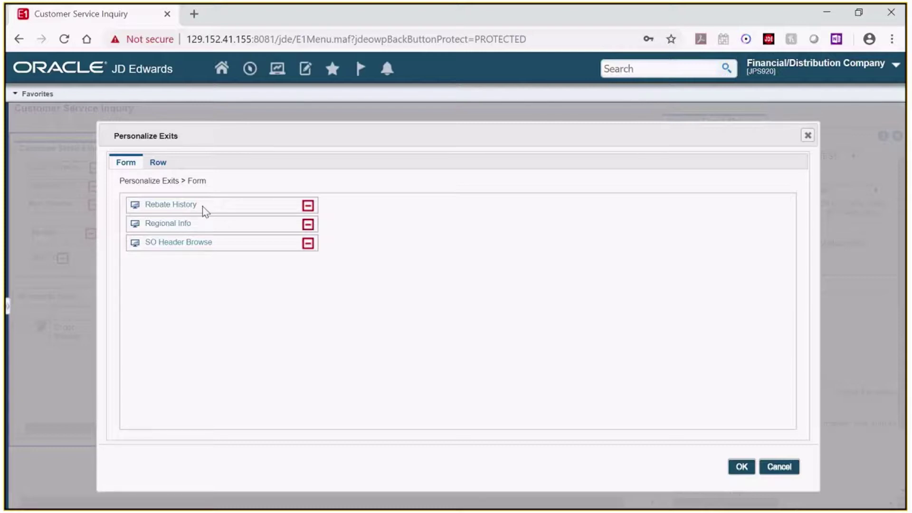
left_click(307, 208)
left_click(308, 224)
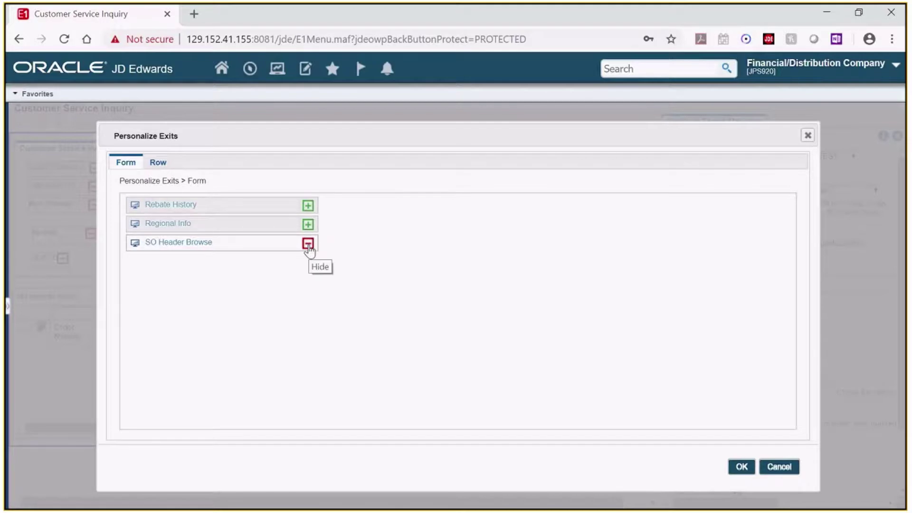
left_click(308, 244)
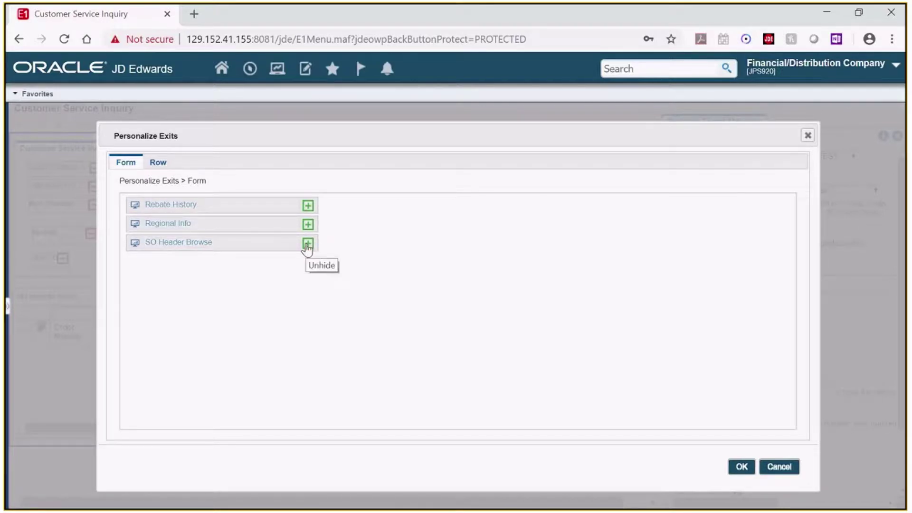
Hide the Customer row exit group, plus Configuration, Picture of Item, Substitution and Revision History within the Item row exits.
left_click(159, 163)
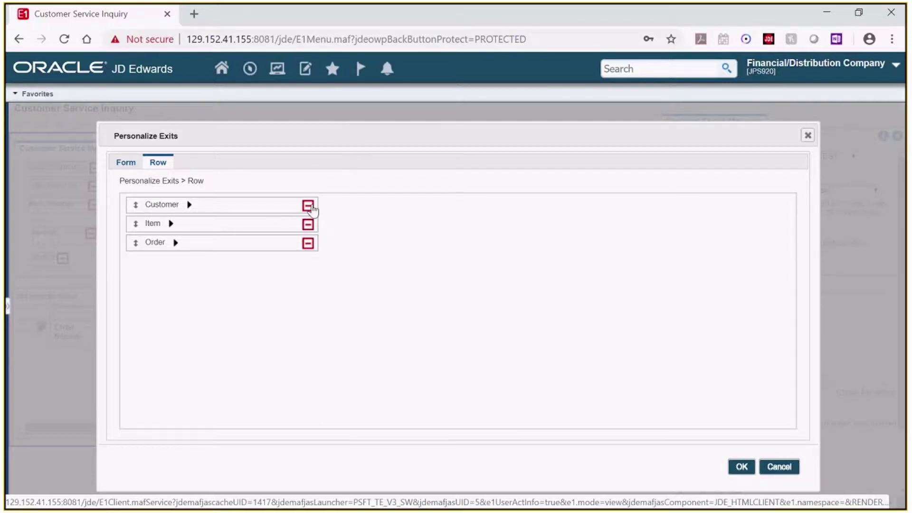
left_click(308, 206)
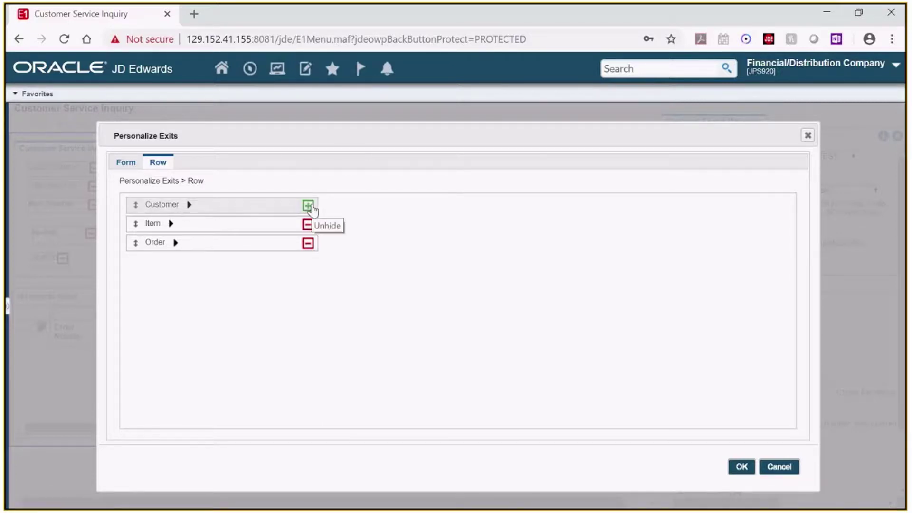
left_click(171, 224)
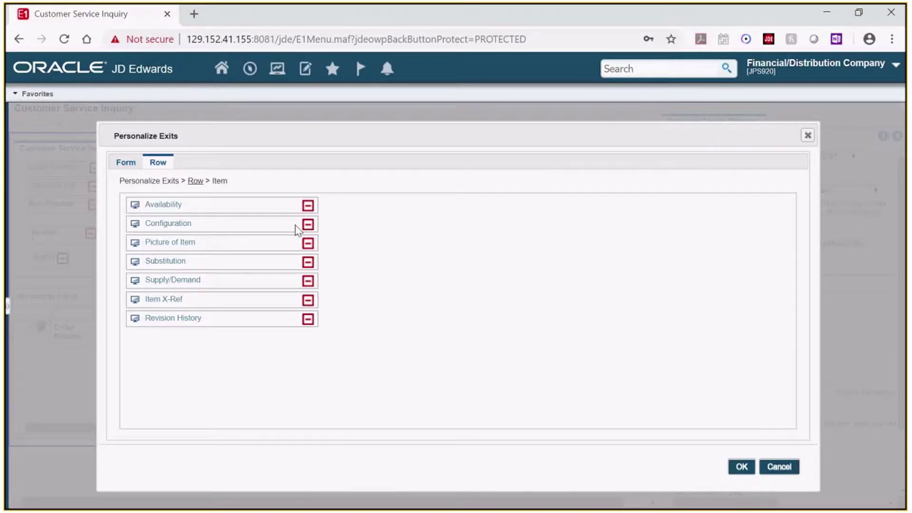
left_click(308, 224)
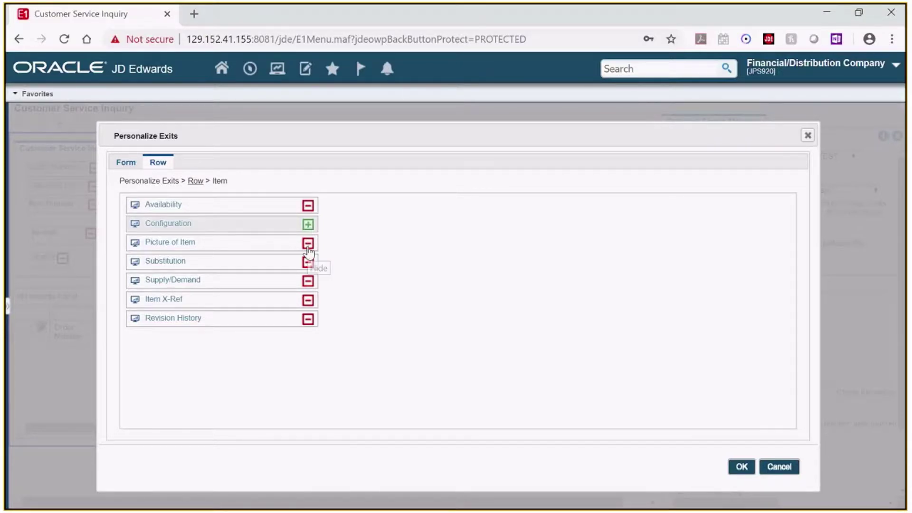
left_click(307, 244)
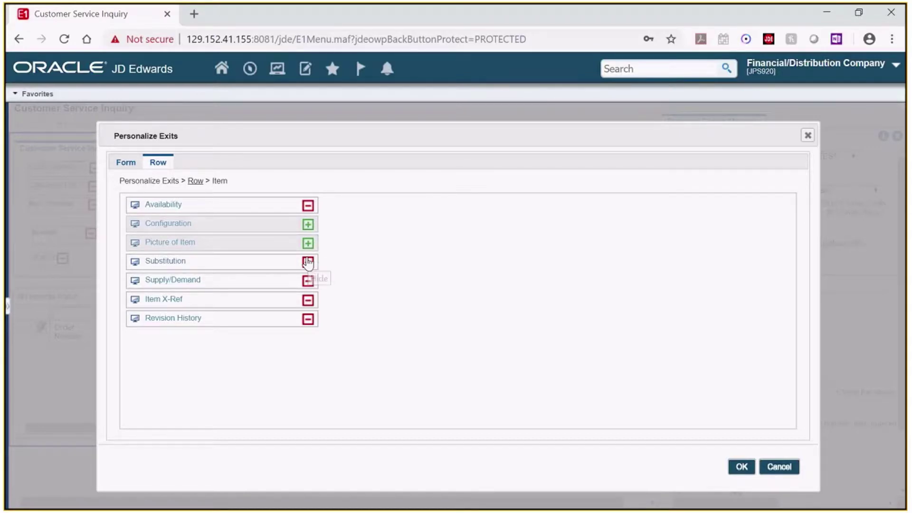
left_click(308, 262)
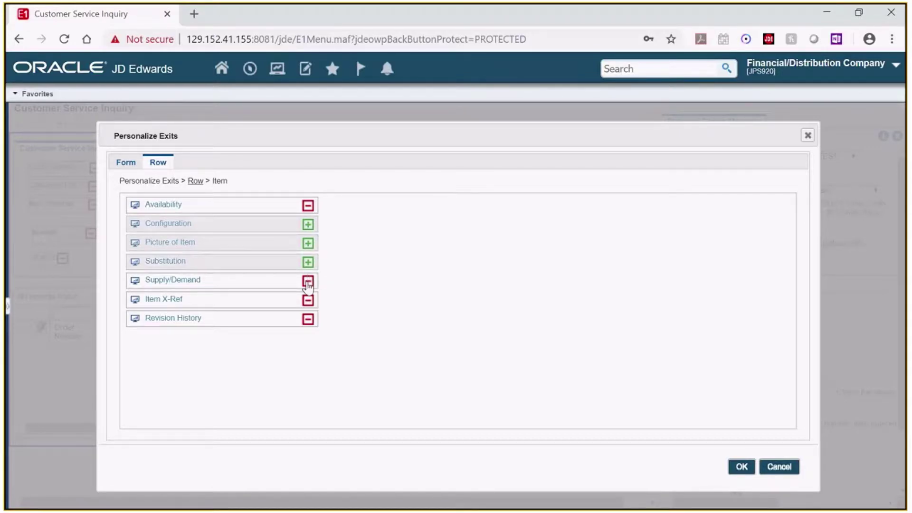
left_click(307, 322)
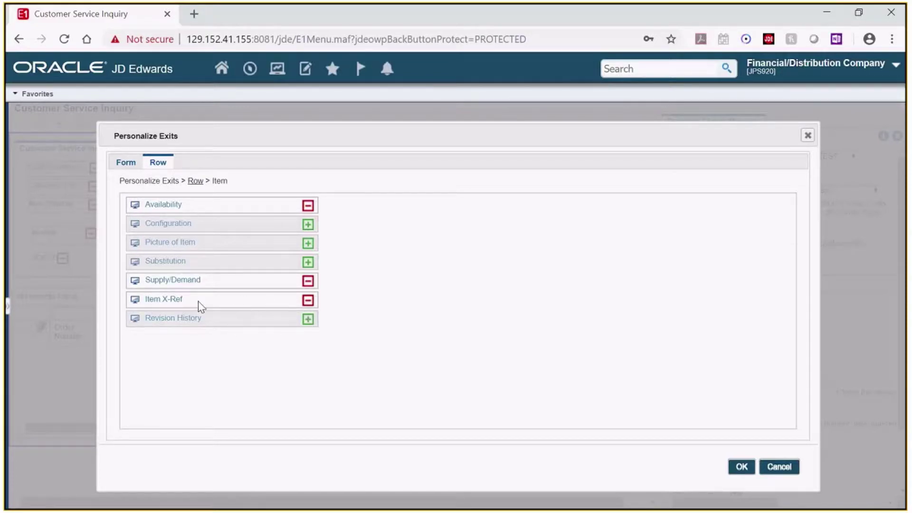
Rename the Availability row exit as Summary Availability.
right_click(173, 206)
left_click(213, 214)
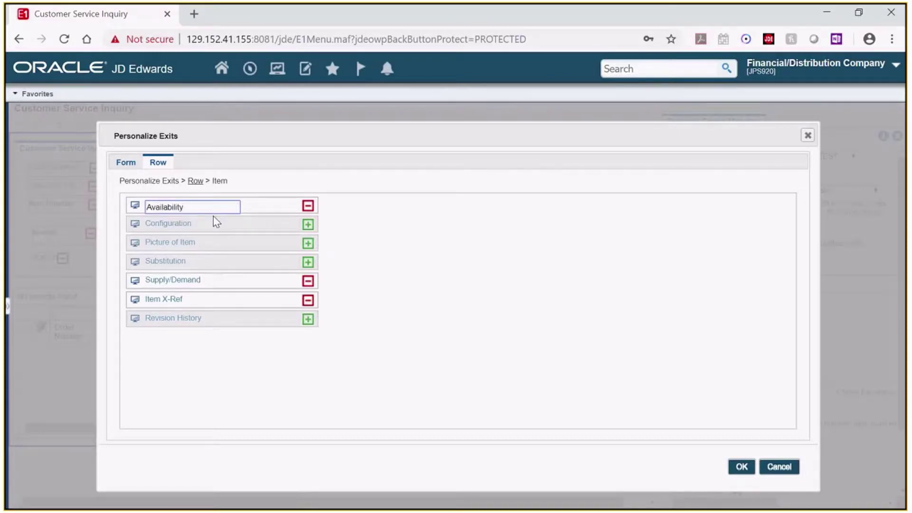
key("Home")
type("Summary")
Rename the Item X-Ref row exit as Item Cross Reference.
left_click(172, 300)
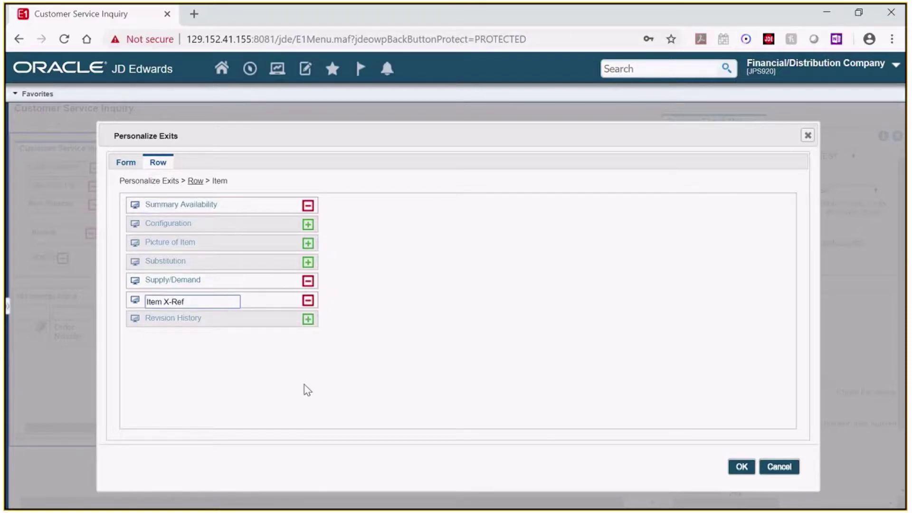
key("BackSpace")
key("BackSpace")
key("BackSpace")
key("BackSpace")
key("BackSpace")
key("BackSpace")
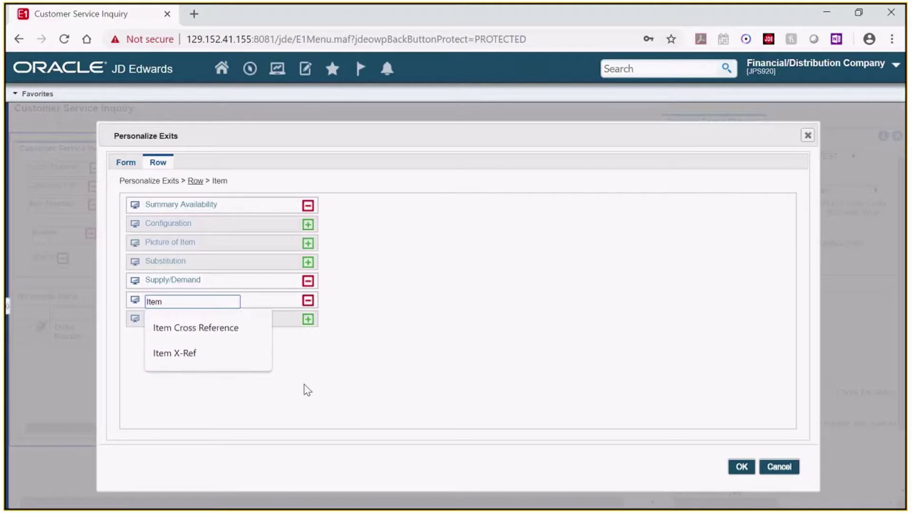
type("Cross Reference")
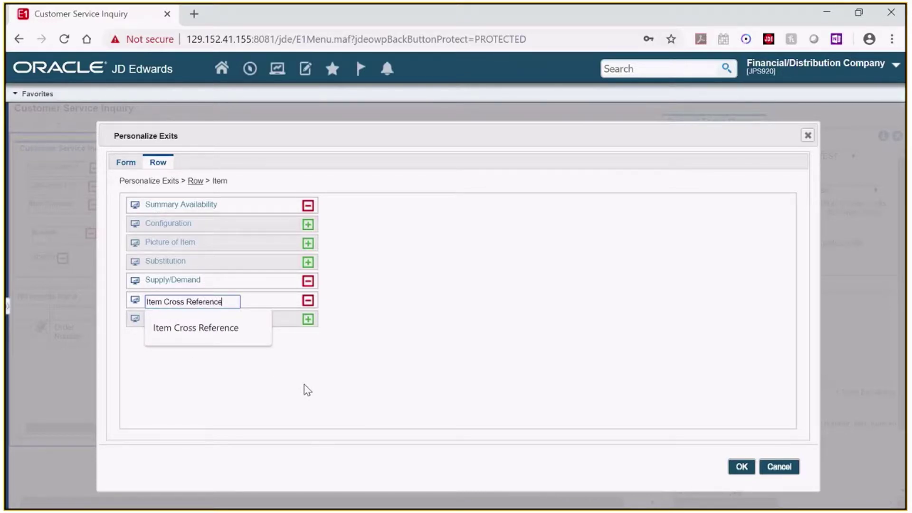
key("Return")
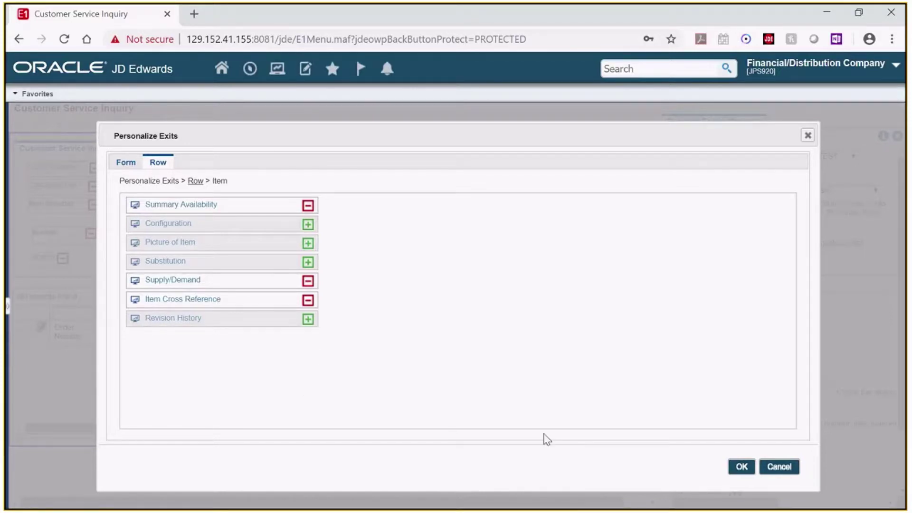
Accept the personalized exits, save the NMTEST personal form and leave the Personal Forms Manager.
left_click(739, 470)
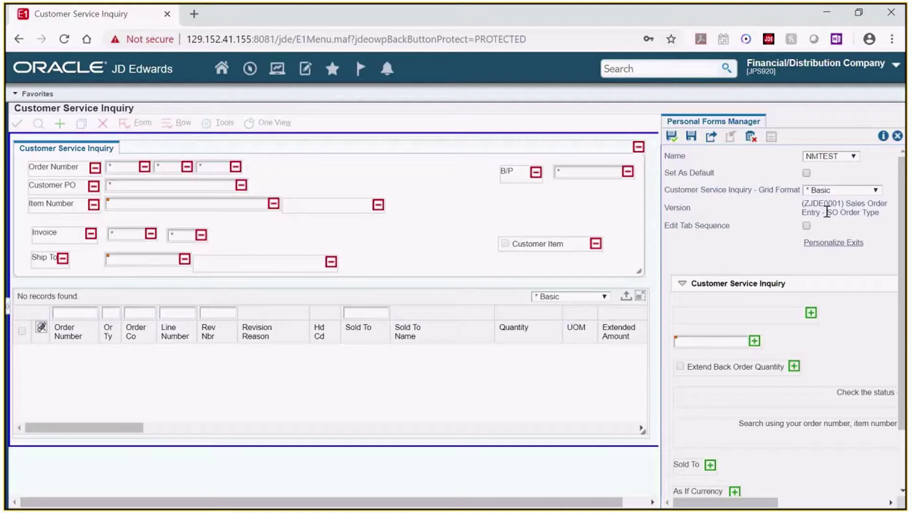
left_click(673, 138)
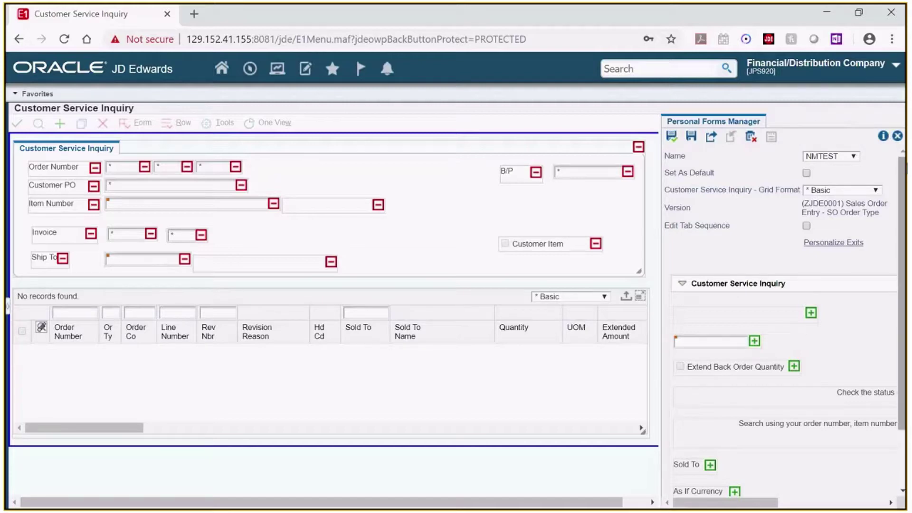
left_click(897, 137)
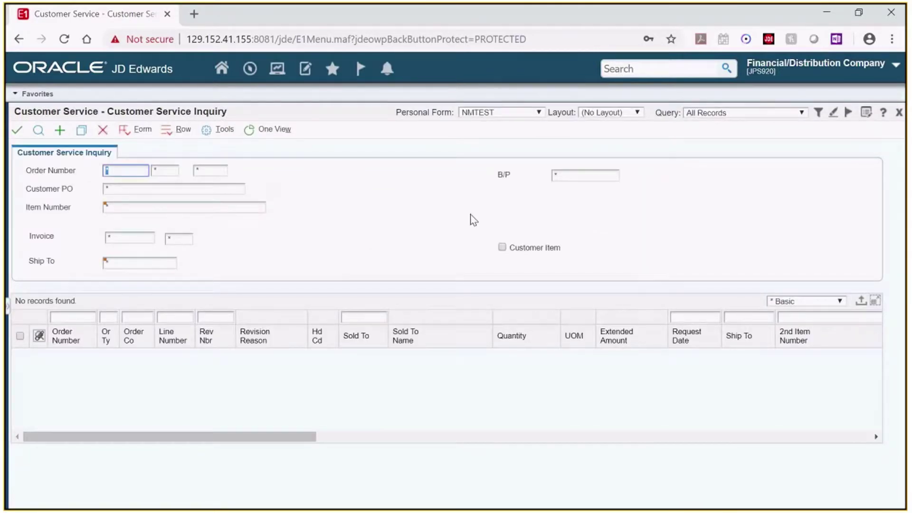
Check the personalized form exits and the Item and Order row exits on Customer Service Inquiry.
left_click(136, 130)
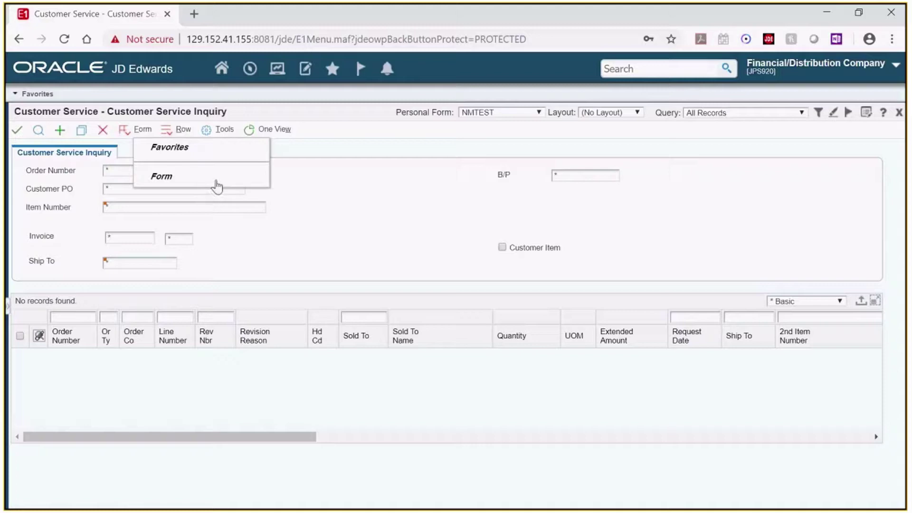
left_click(185, 134)
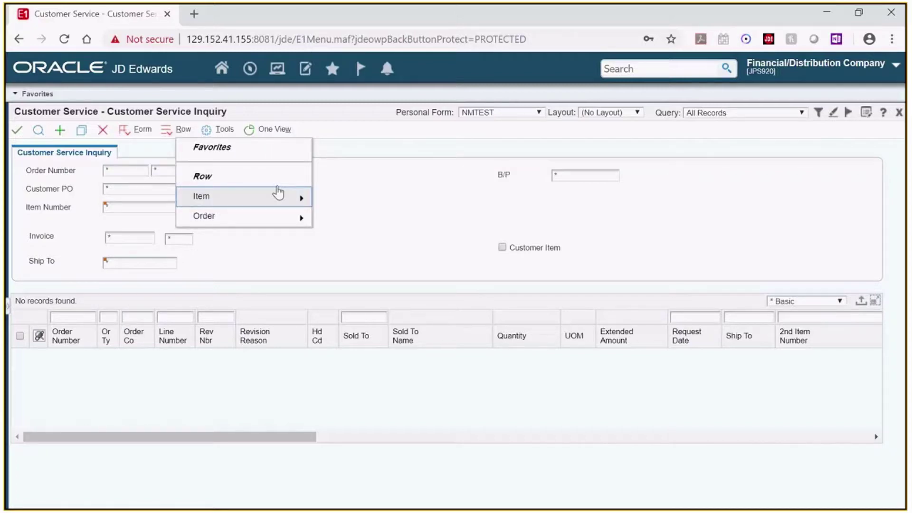
left_click(221, 219)
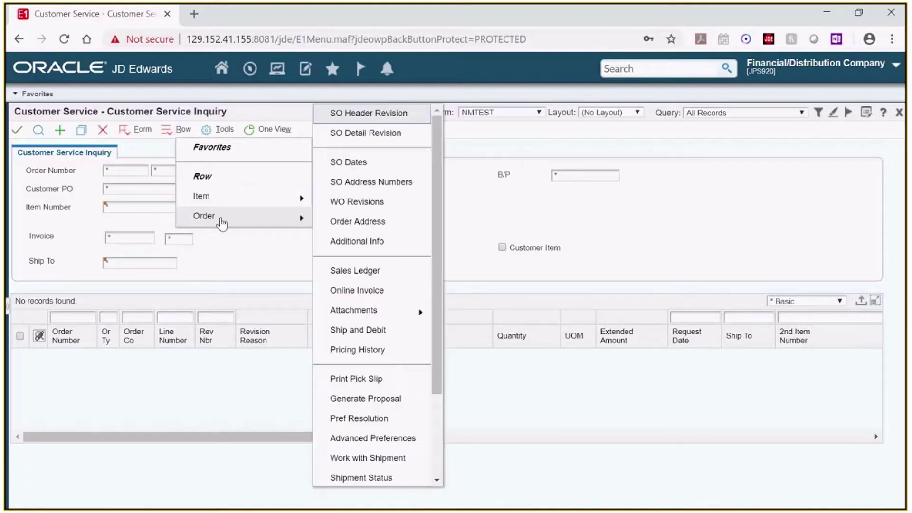
left_click(233, 199)
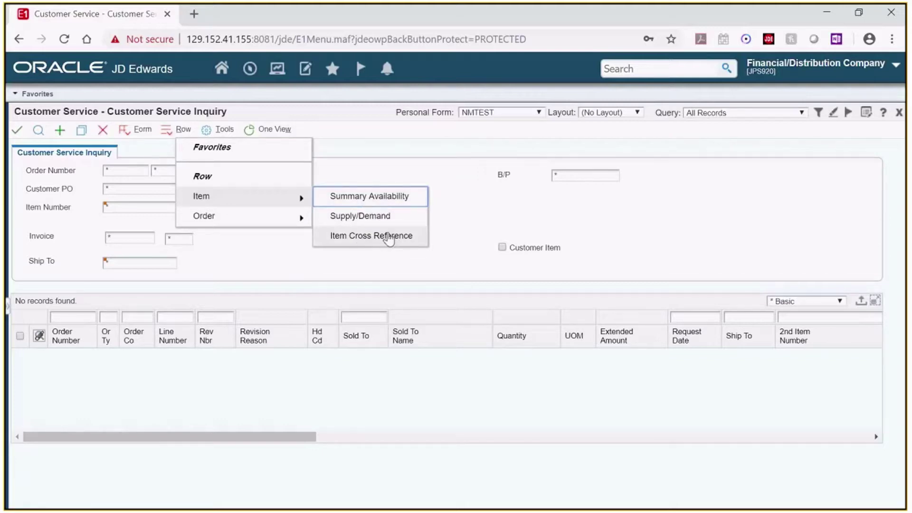
left_click(240, 266)
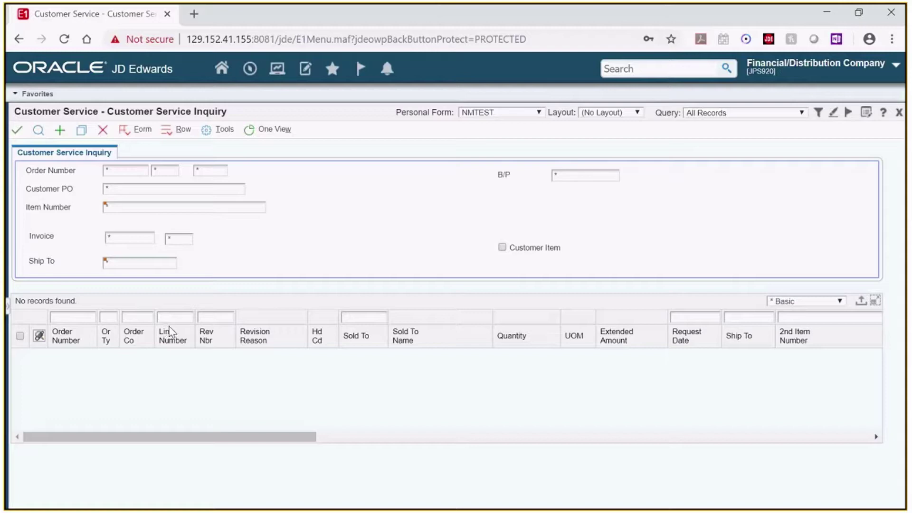
Switch the inquiry form to no personalization and open grid personalization with all columns shown.
left_click(507, 116)
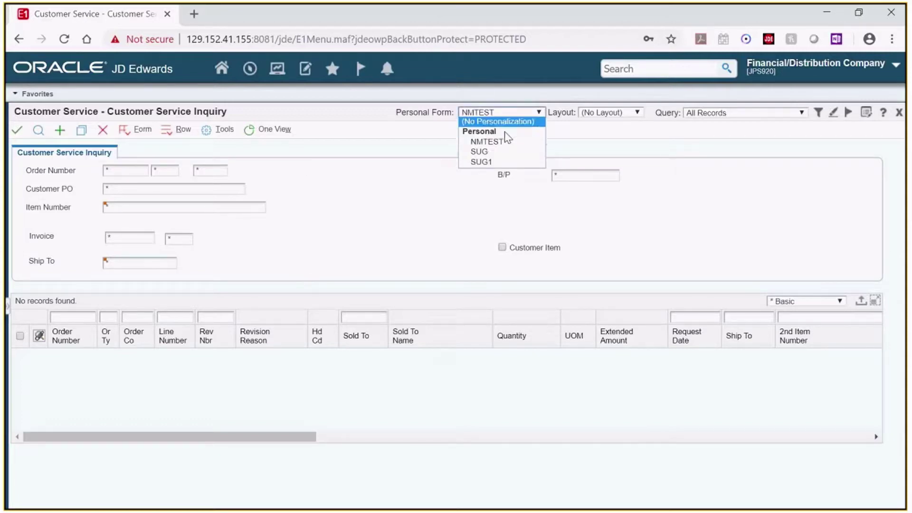
left_click(505, 122)
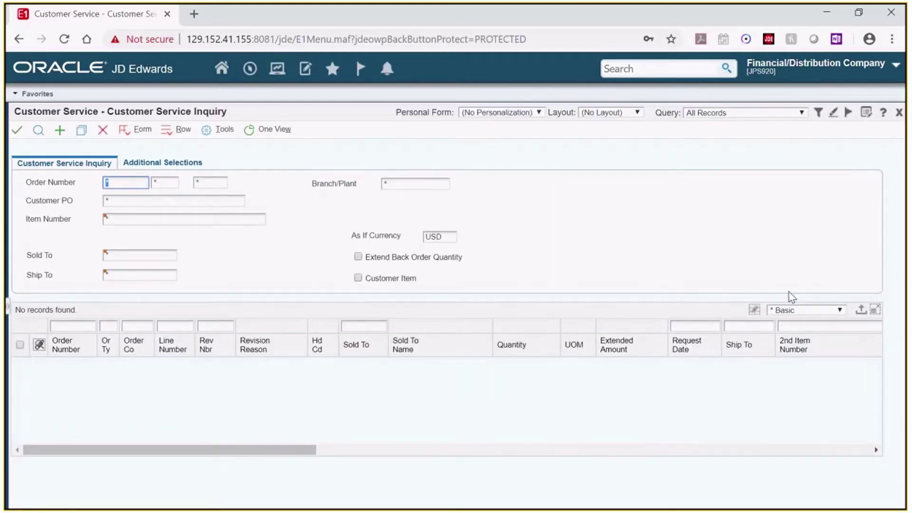
left_click(787, 316)
left_click(790, 318)
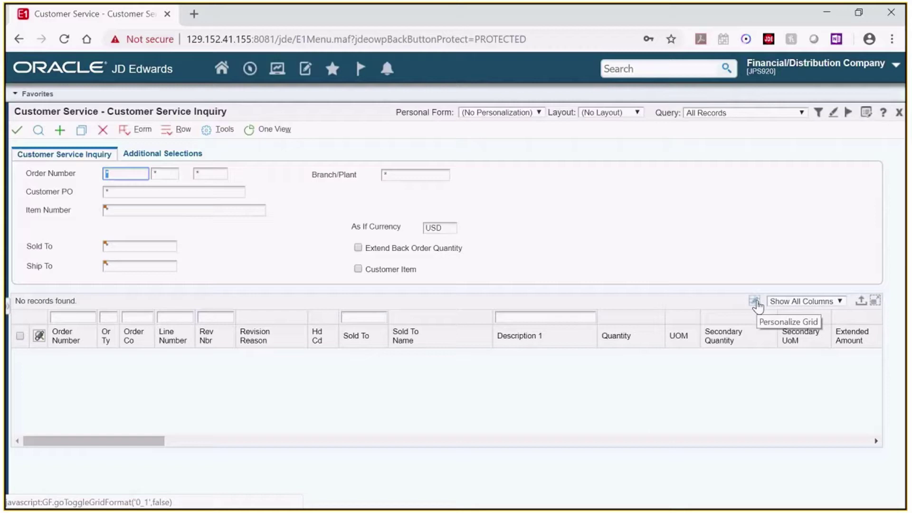
left_click(755, 302)
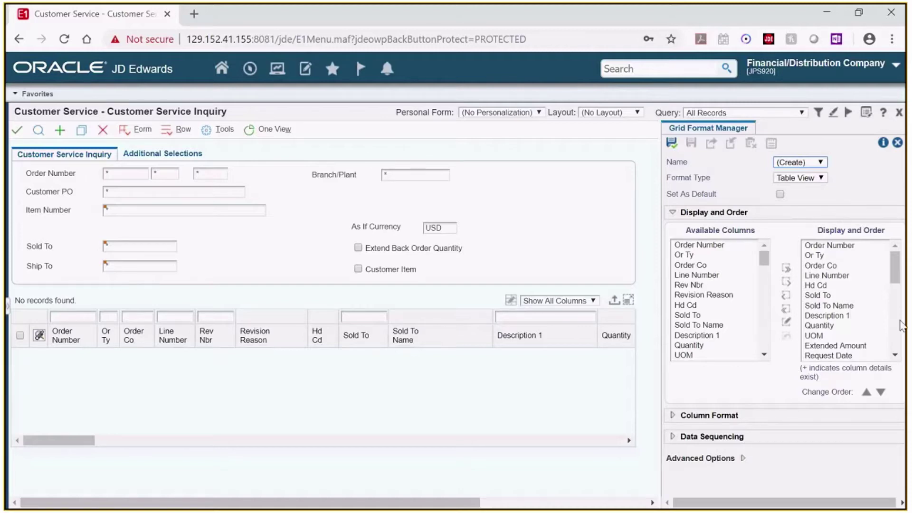
Rename the Sold To Name grid column as Sold To Customer Name.
left_click(835, 306)
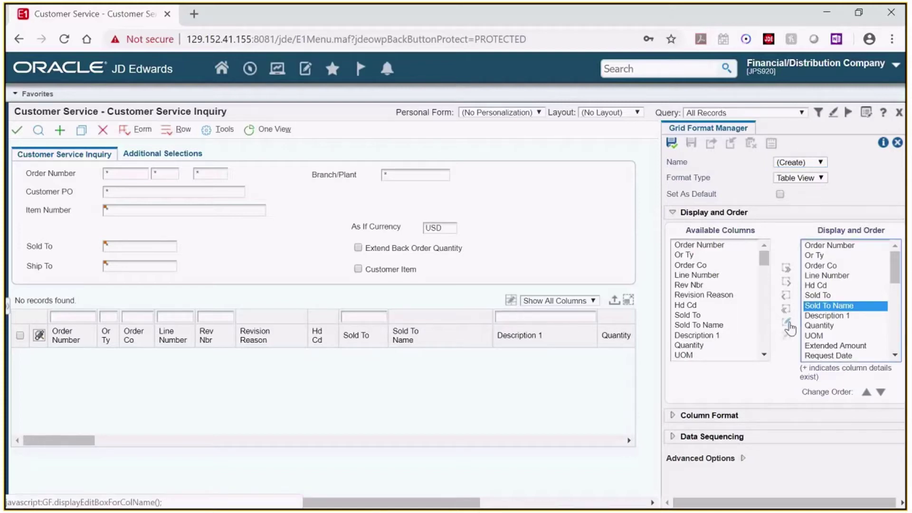
left_click(787, 324)
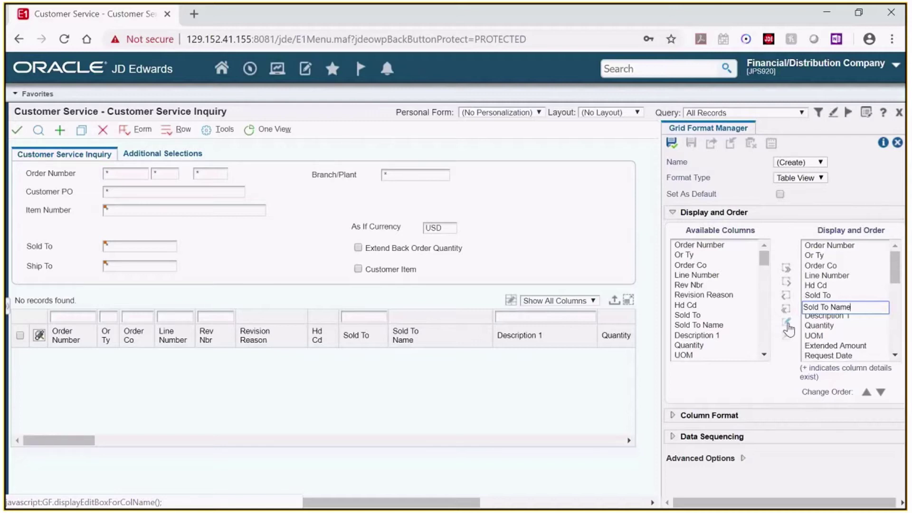
type("Customer")
key("Return")
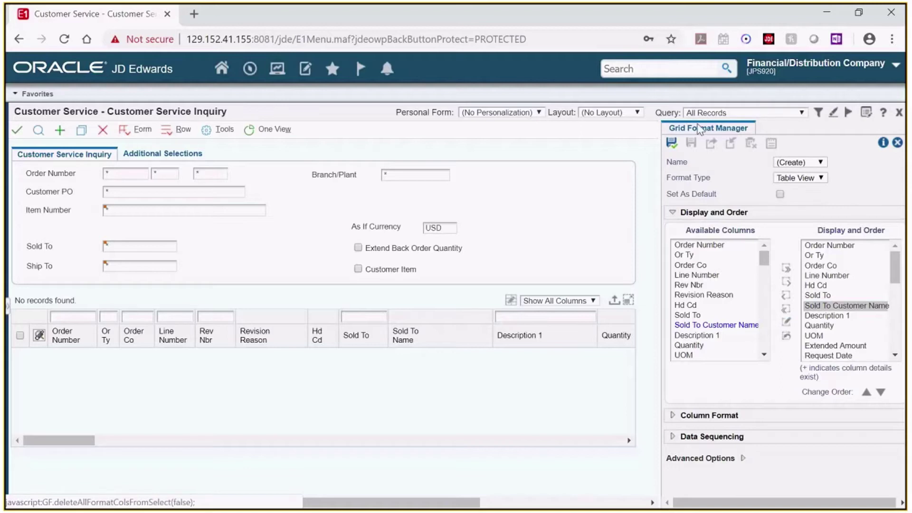
Save the new grid format as NMTEST and leave the Grid Format Manager.
left_click(672, 143)
type("NMTEST")
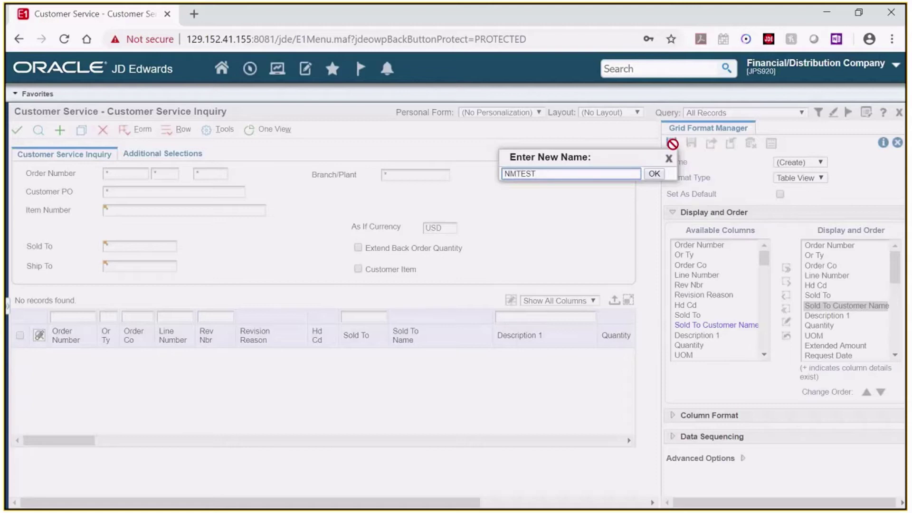
key("Return")
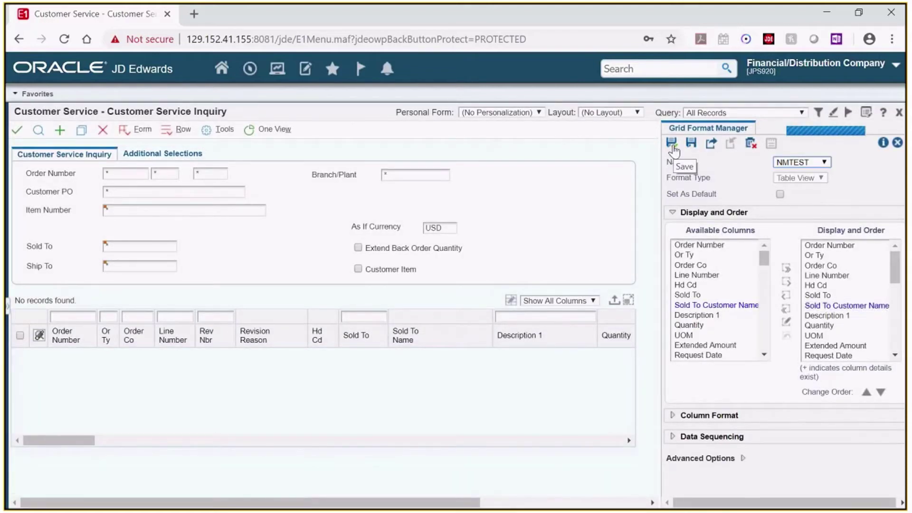
left_click(896, 143)
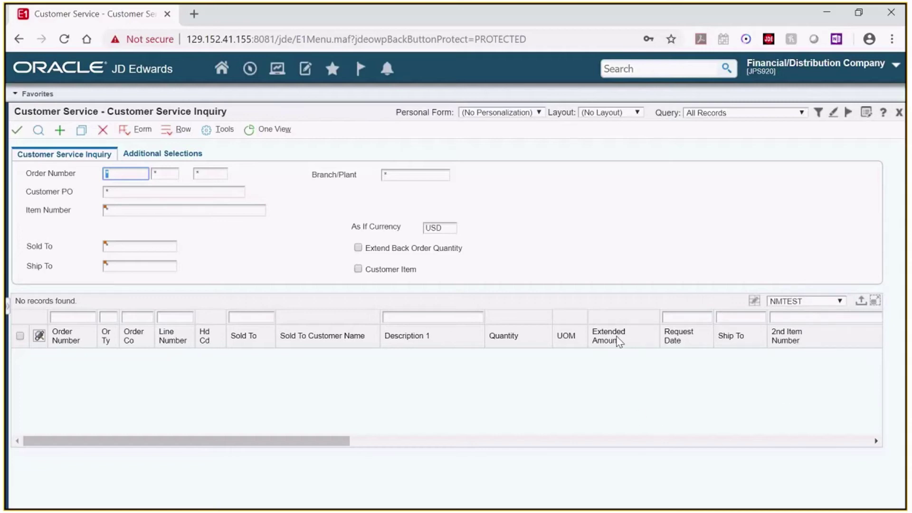
Assign the NMTEST grid format to the NMTEST personal form, save the form and leave the Personal Forms Manager.
left_click(864, 114)
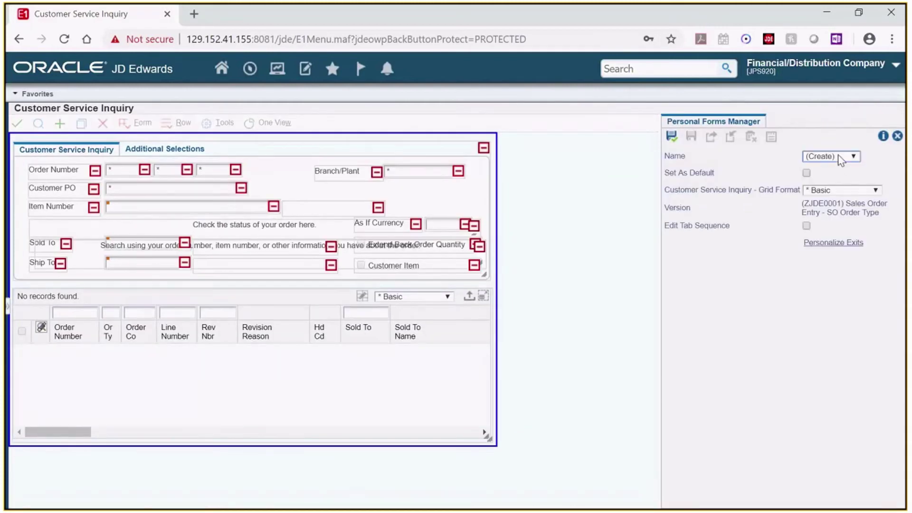
left_click(838, 156)
left_click(837, 176)
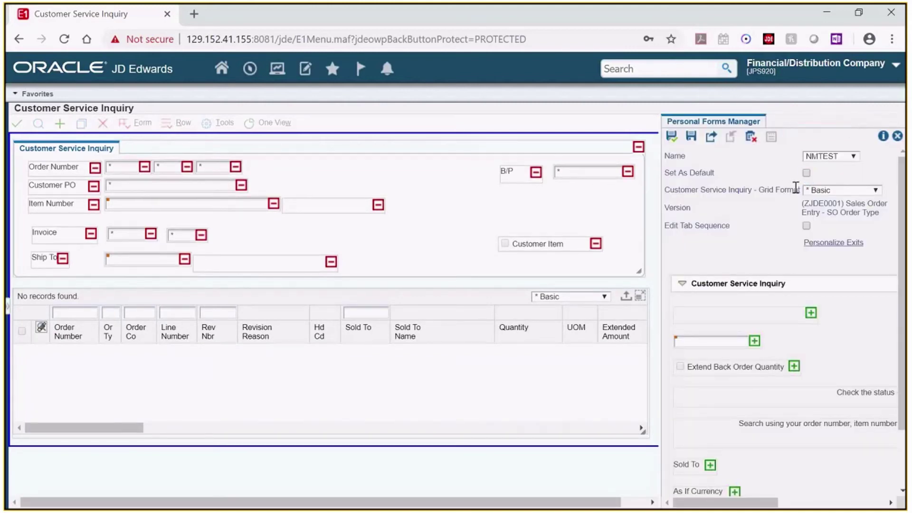
left_click(868, 191)
left_click(853, 225)
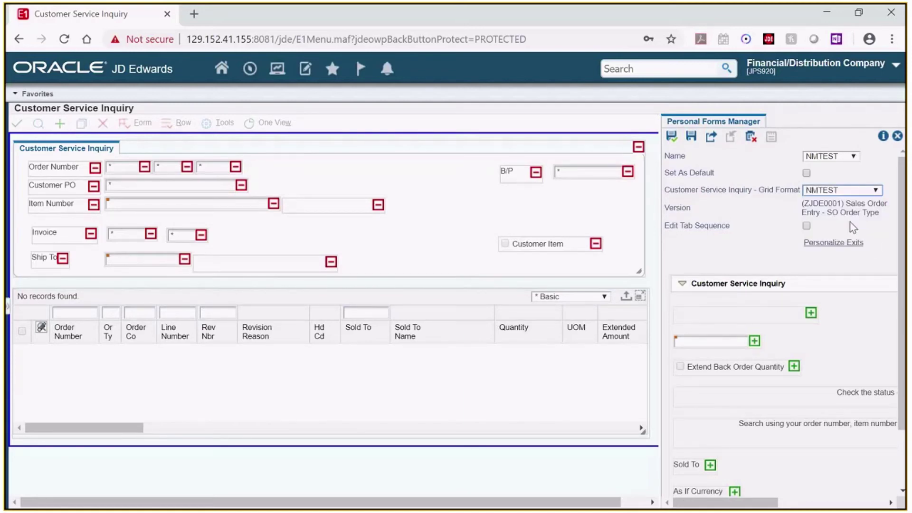
left_click(671, 137)
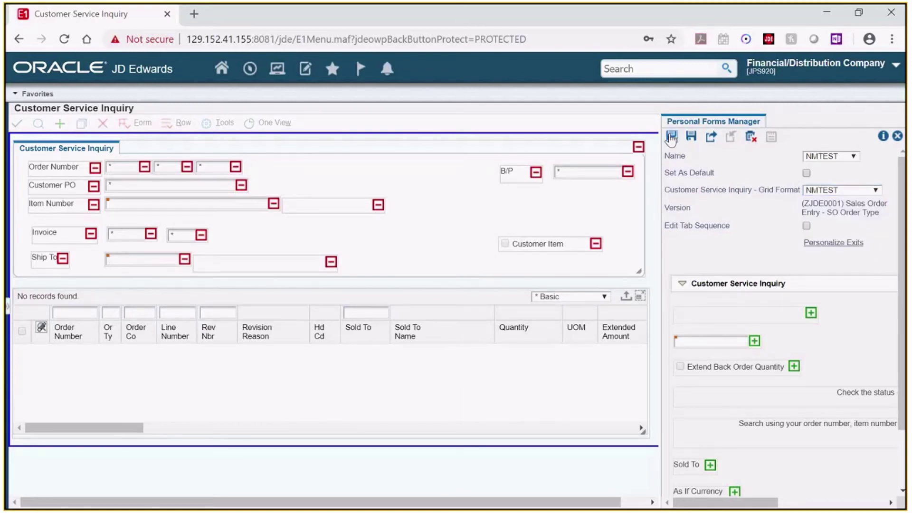
left_click(897, 137)
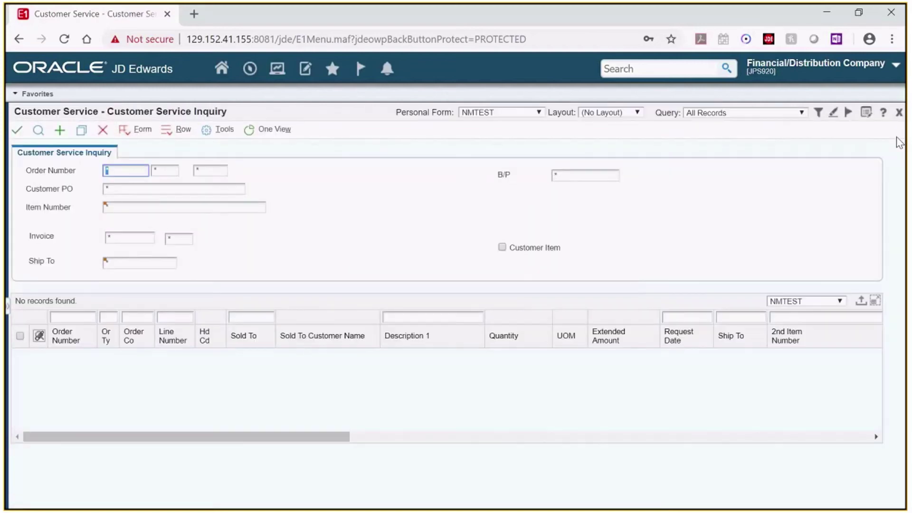